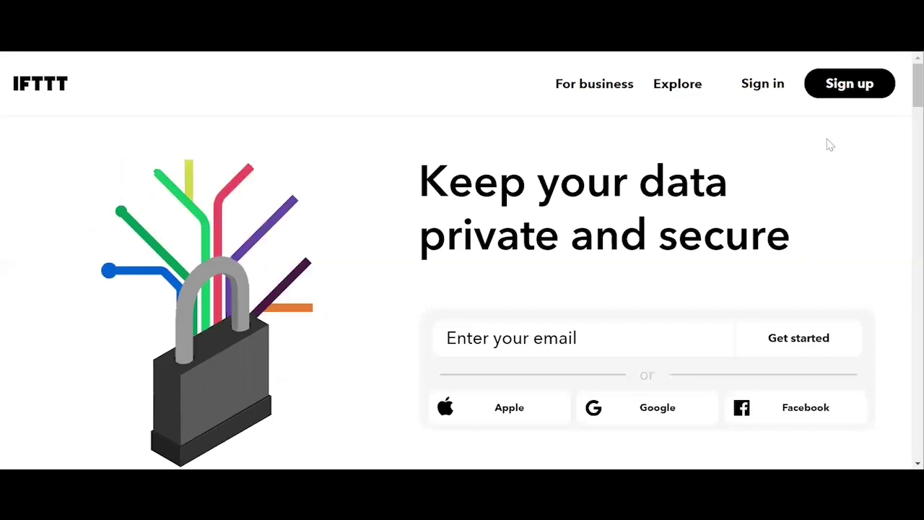
# - Sign up for IFTTT with a Google account to reach the signed-in home page
pyautogui.click(850, 85)
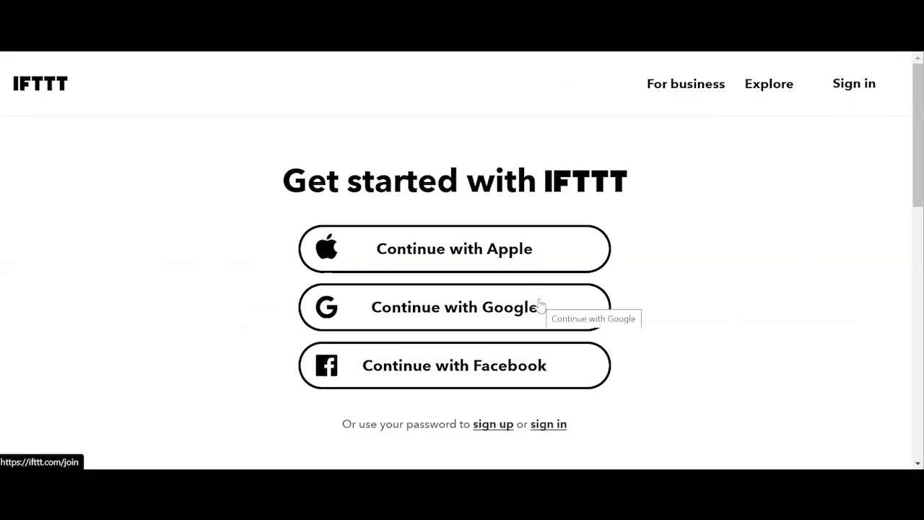
pyautogui.click(501, 312)
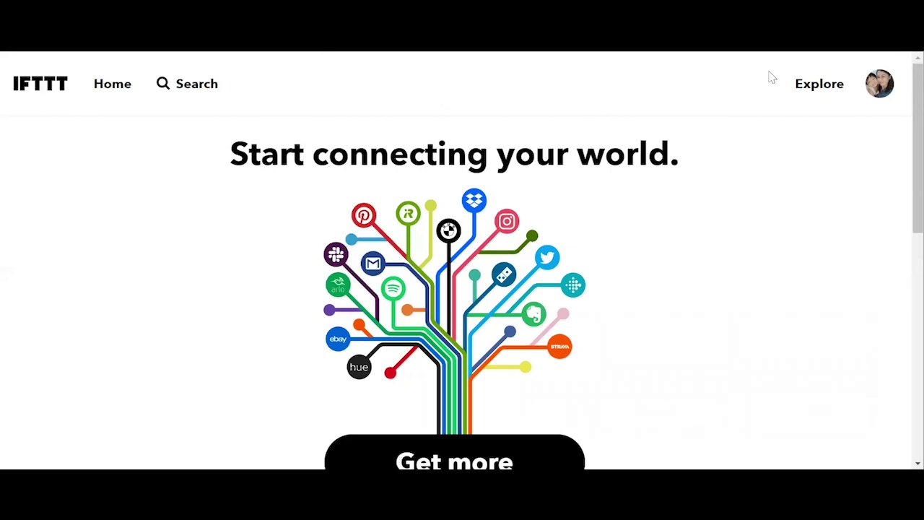
# - Browse the featured applets and services on the Explore page
pyautogui.click(807, 87)
pyautogui.scroll(-4, 604, 187)
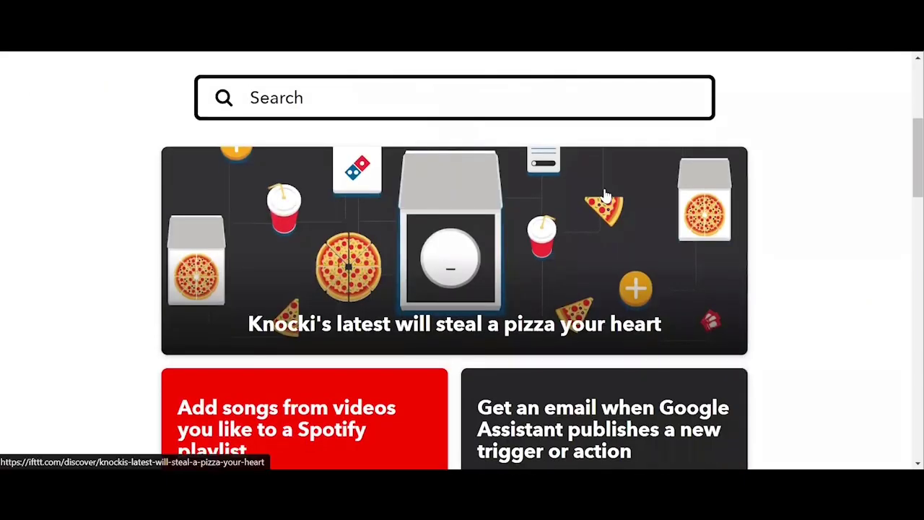
pyautogui.scroll(-3, 606, 195)
pyautogui.scroll(-10, 605, 195)
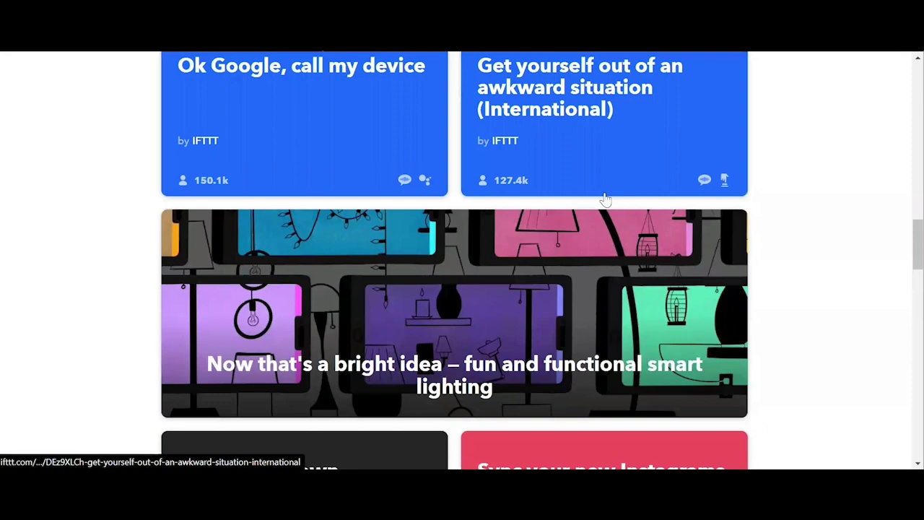
pyautogui.scroll(12, 646, 210)
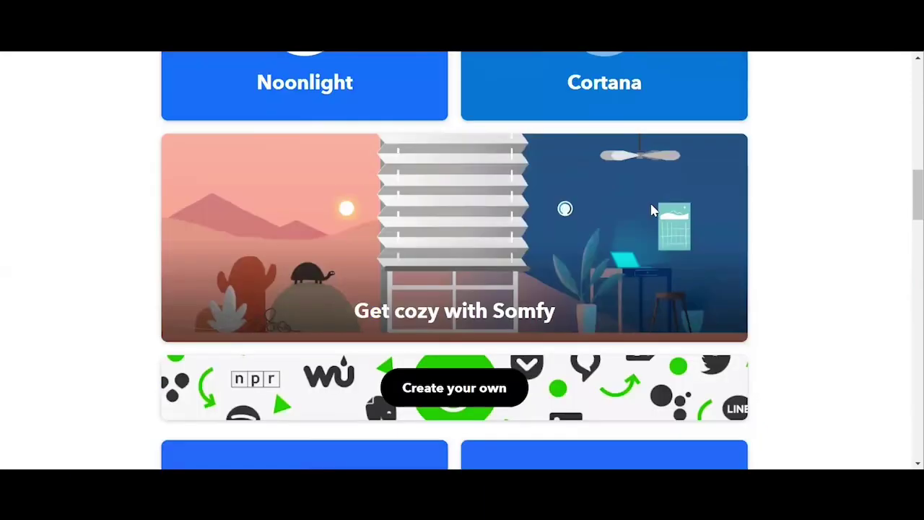
pyautogui.scroll(4, 652, 210)
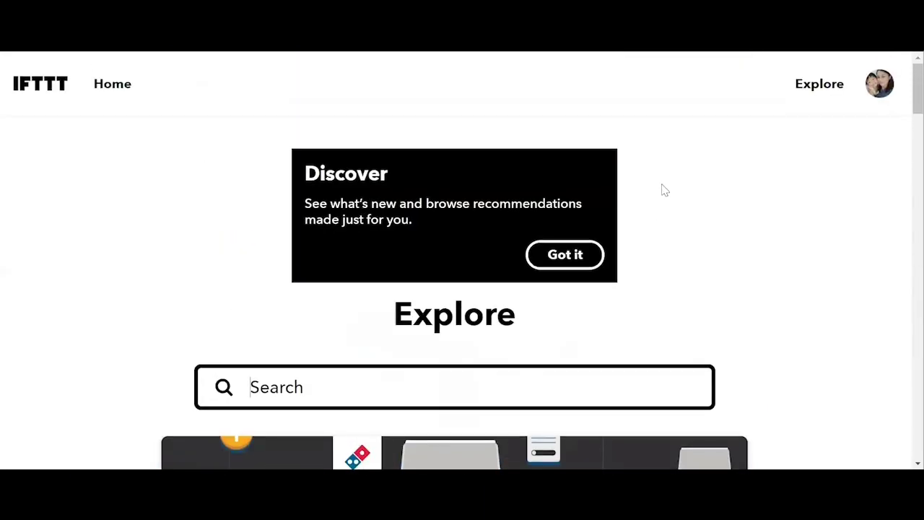
# - Create a new applet with Facebook Pages as its connected trigger service
pyautogui.click(881, 85)
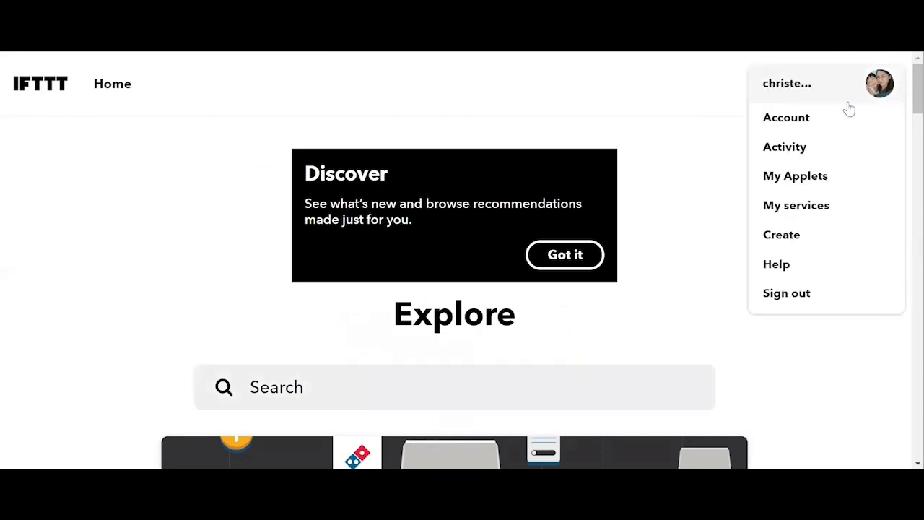
pyautogui.click(791, 242)
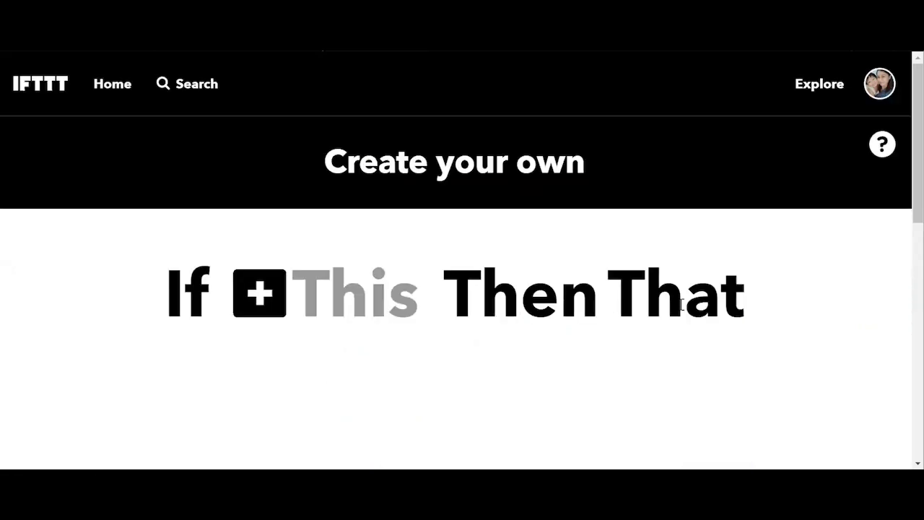
pyautogui.click(359, 303)
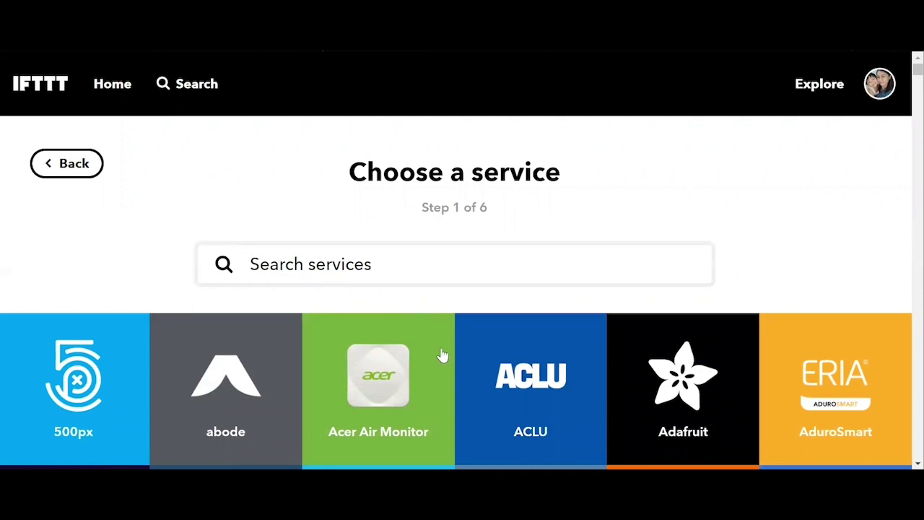
pyautogui.scroll(-6, 442, 355)
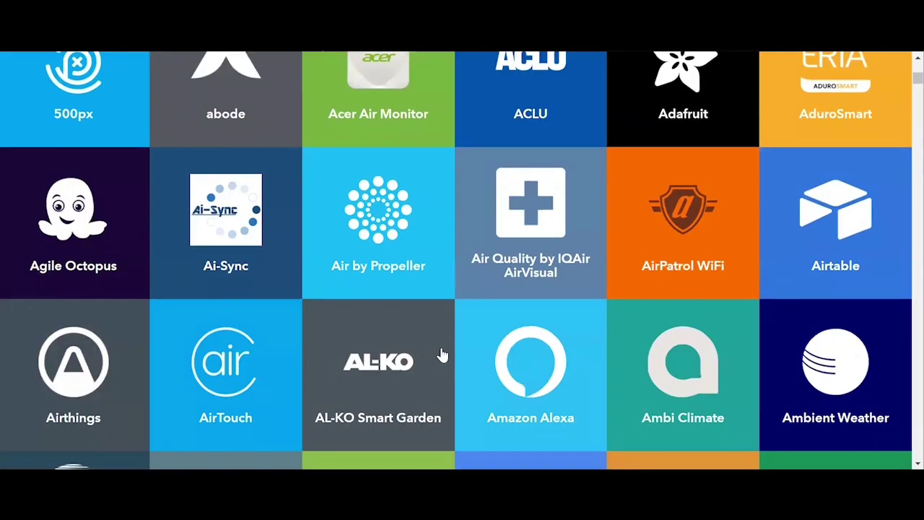
pyautogui.scroll(-5, 442, 355)
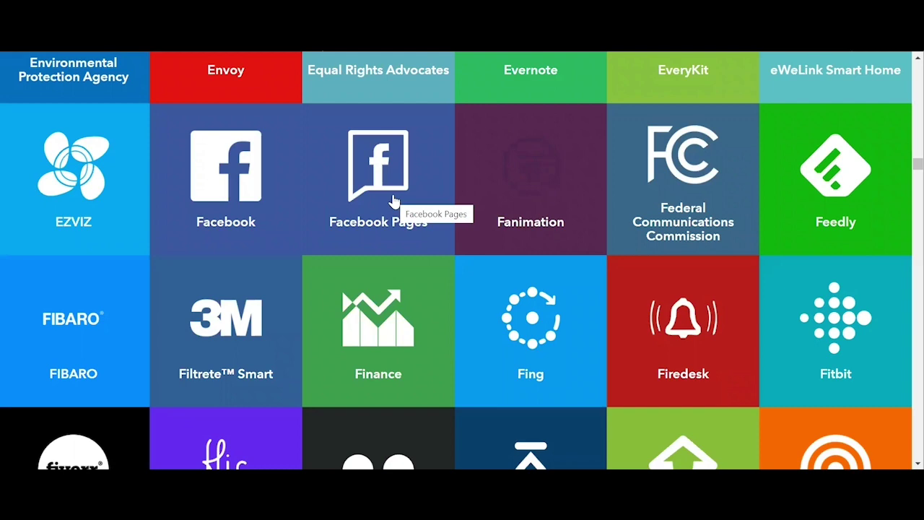
pyautogui.click(394, 202)
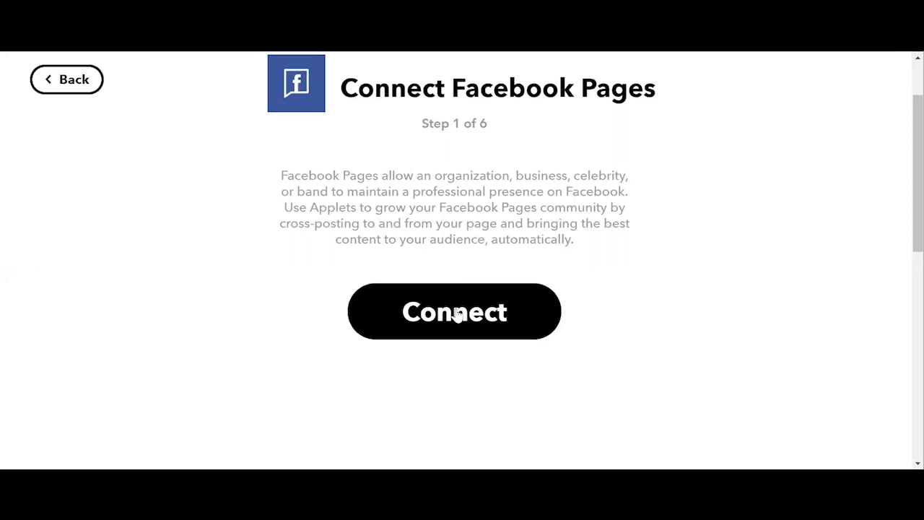
pyautogui.click(457, 316)
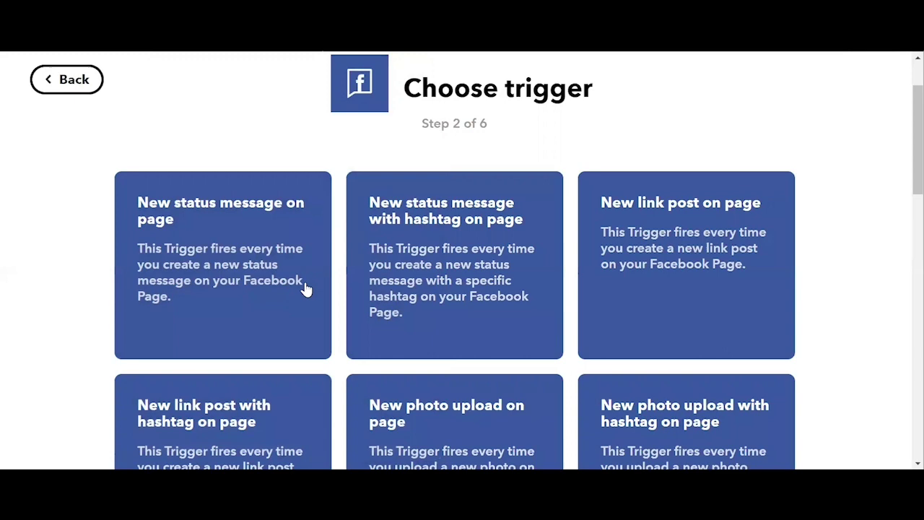
# - Choose 'New photo upload on page' as the Facebook Pages trigger
pyautogui.scroll(-1, 306, 289)
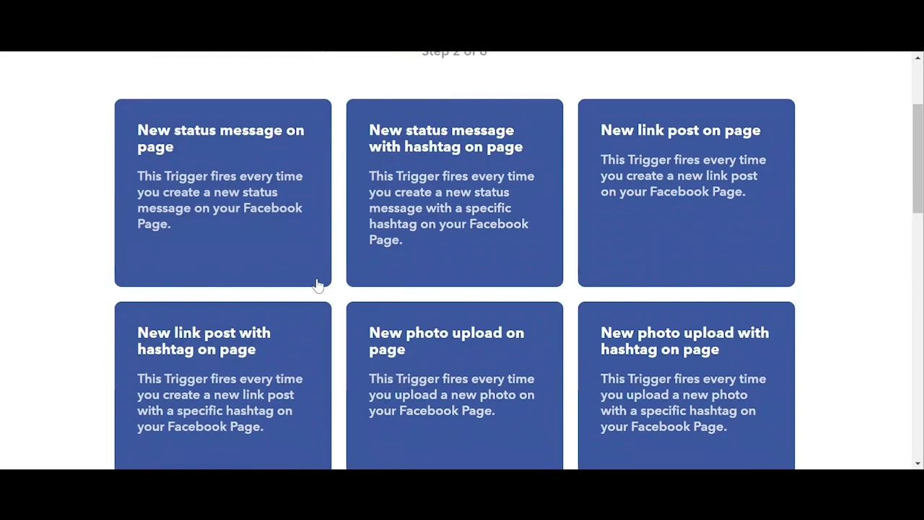
pyautogui.scroll(2, 317, 285)
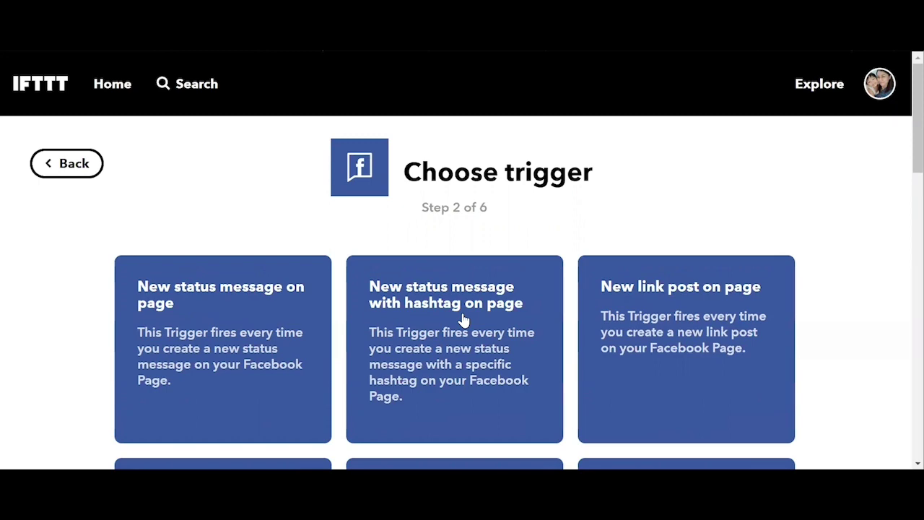
pyautogui.scroll(-3, 463, 320)
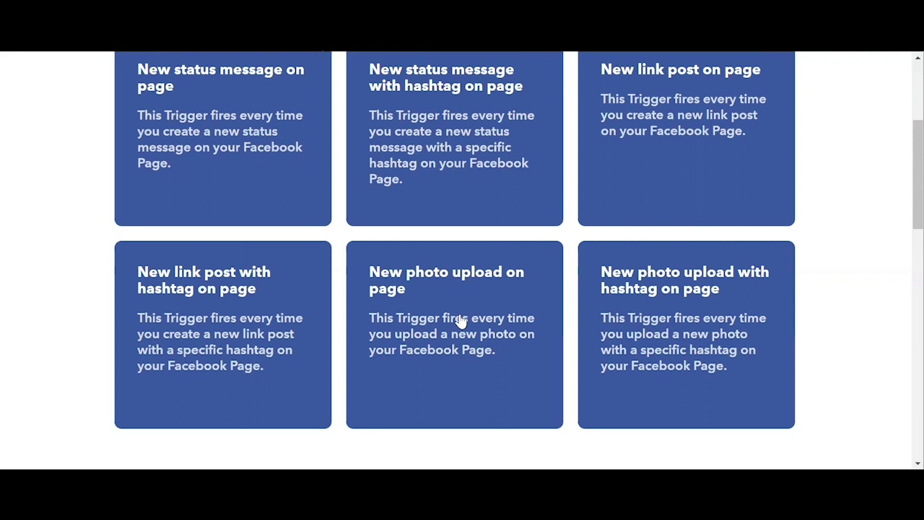
pyautogui.click(461, 320)
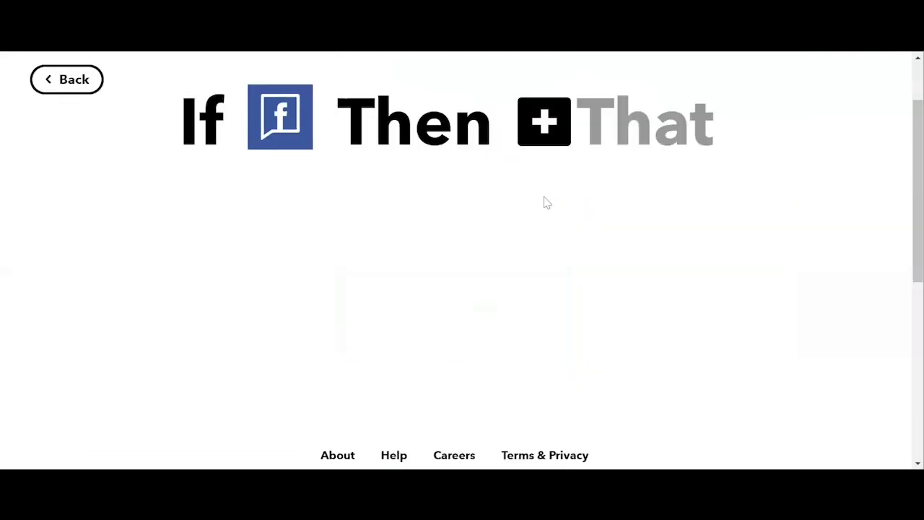
# - Begin choosing the action service and search the services for 'email'
pyautogui.click(590, 142)
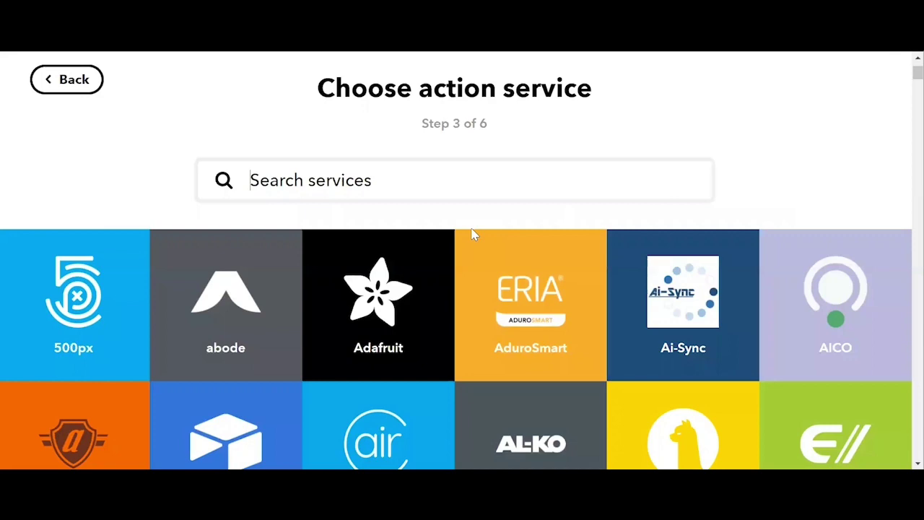
pyautogui.scroll(-2, 473, 234)
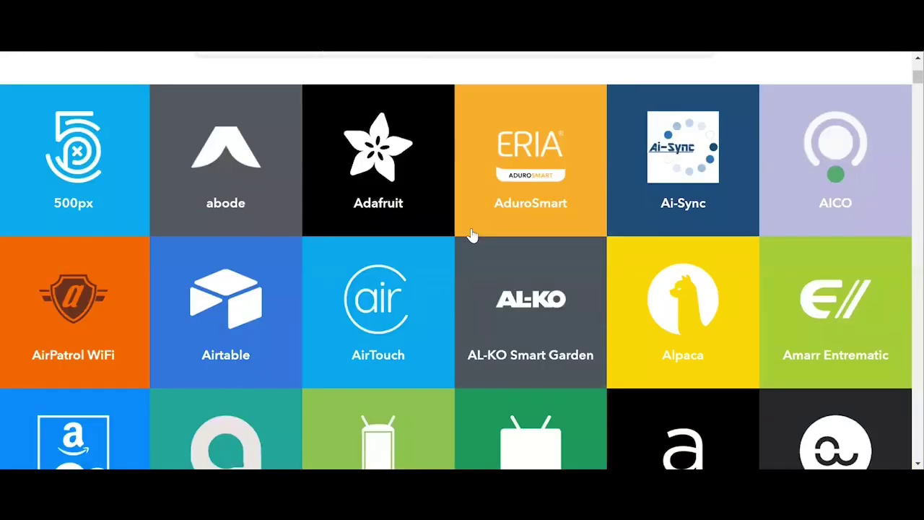
pyautogui.scroll(-4, 470, 235)
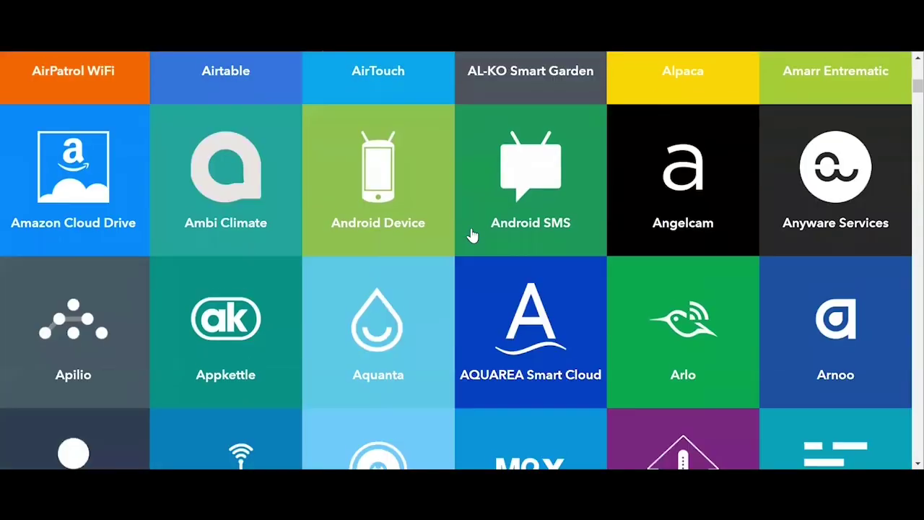
pyautogui.scroll(7, 471, 235)
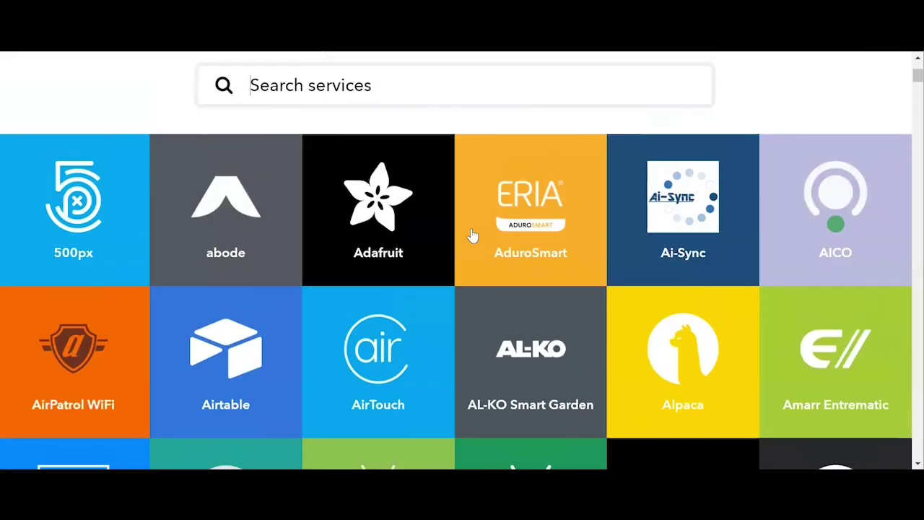
pyautogui.scroll(1, 393, 261)
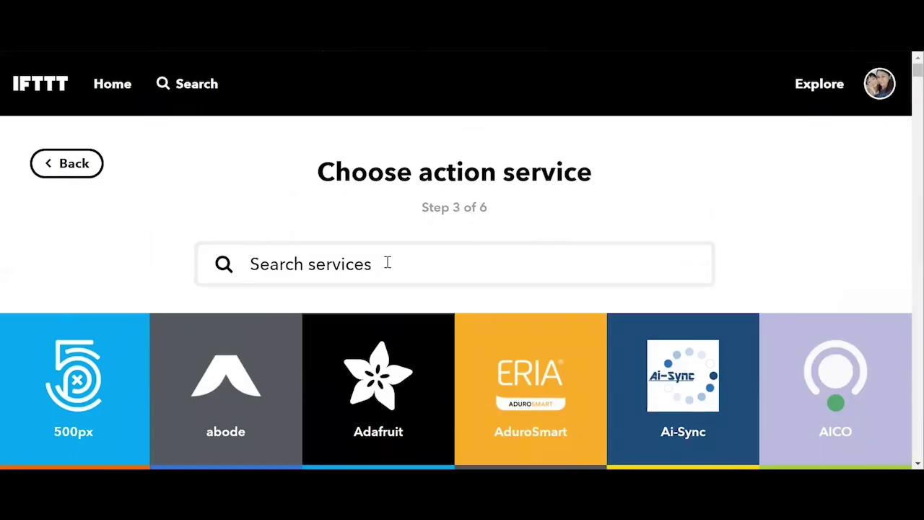
pyautogui.write('email')
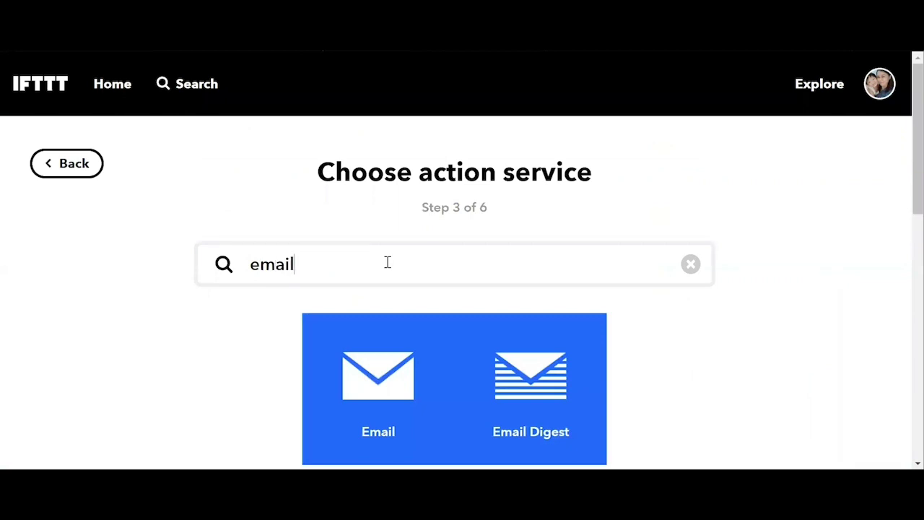
# - Use Email Digest's weekly digest action with an 8PM delivery time
pyautogui.click(538, 394)
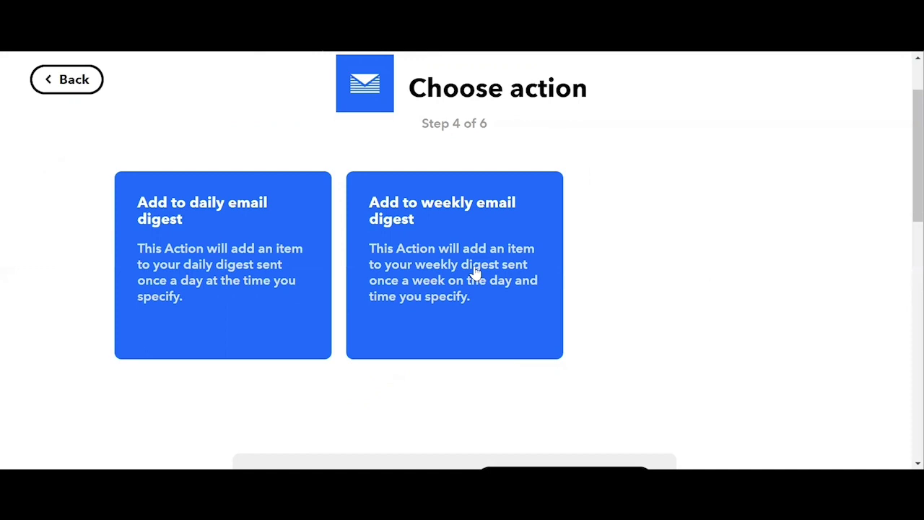
pyautogui.click(476, 273)
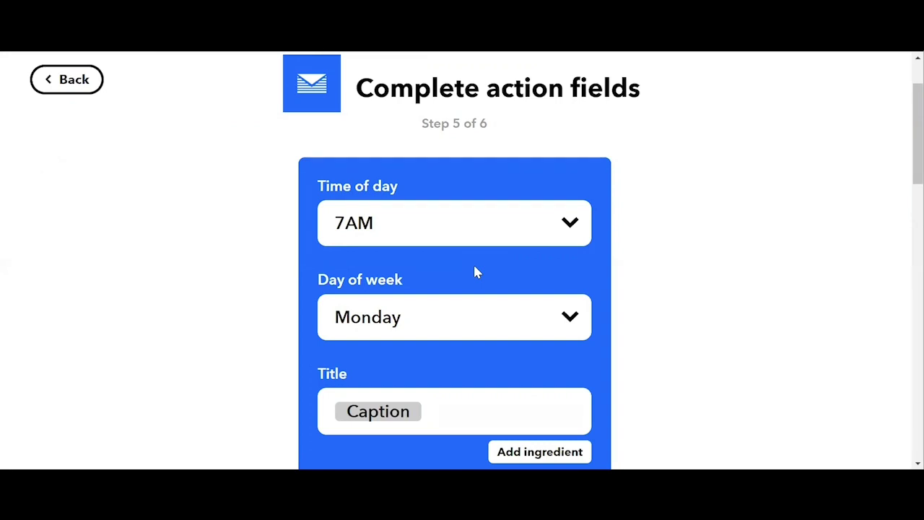
pyautogui.click(547, 247)
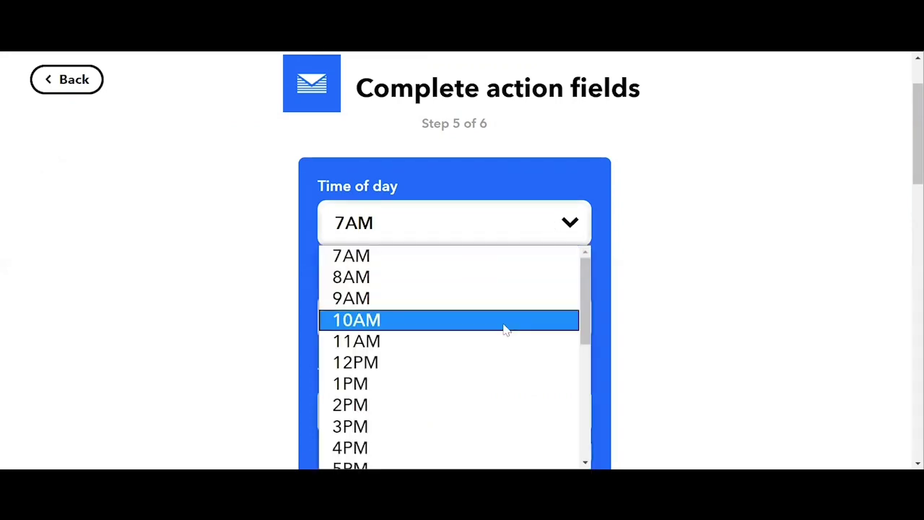
pyautogui.scroll(-4, 470, 339)
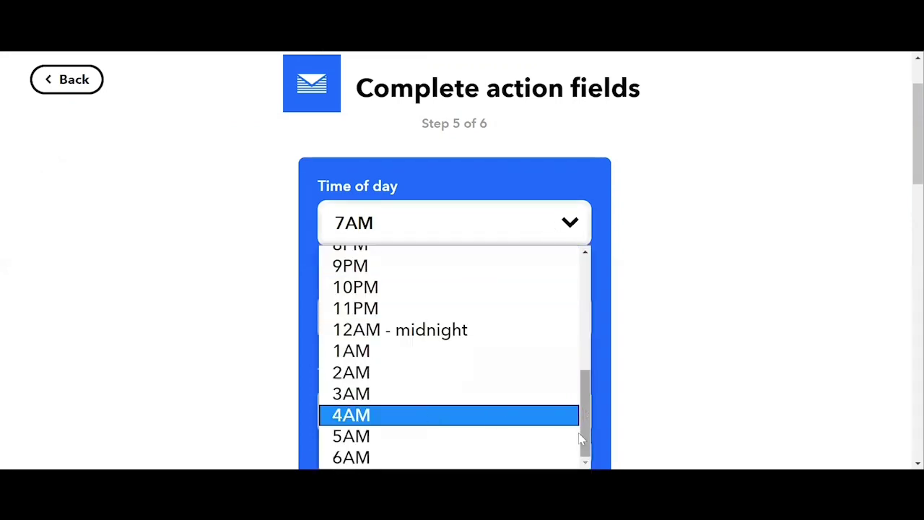
pyautogui.scroll(-2, 681, 355)
pyautogui.click(489, 88)
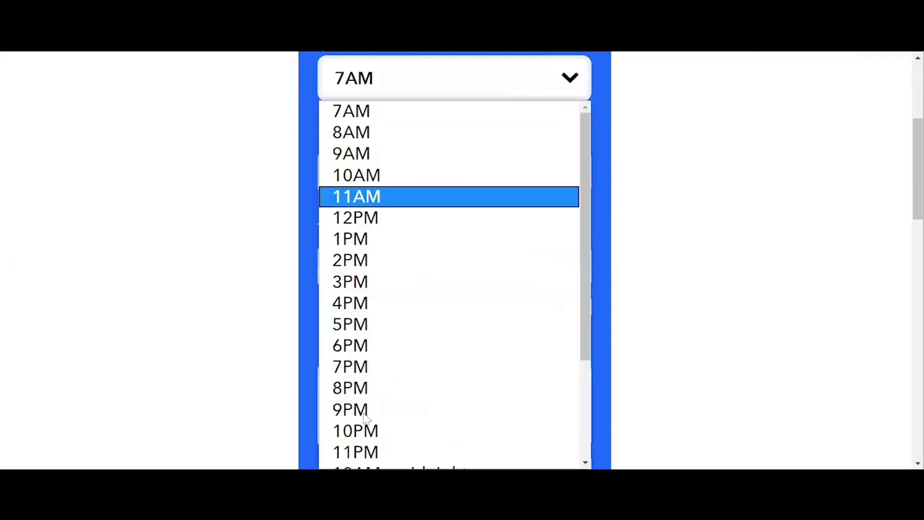
pyautogui.scroll(-3, 405, 289)
pyautogui.click(389, 245)
pyautogui.scroll(-2, 520, 231)
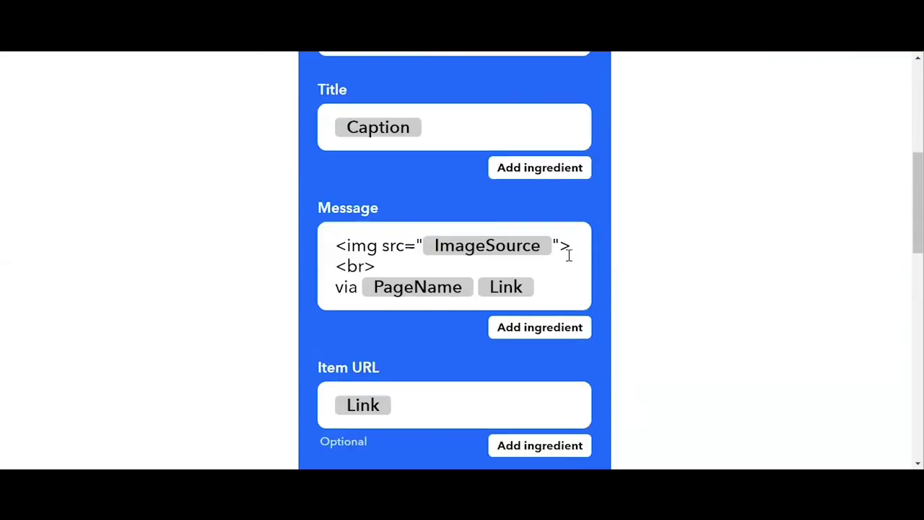
pyautogui.scroll(-3, 569, 254)
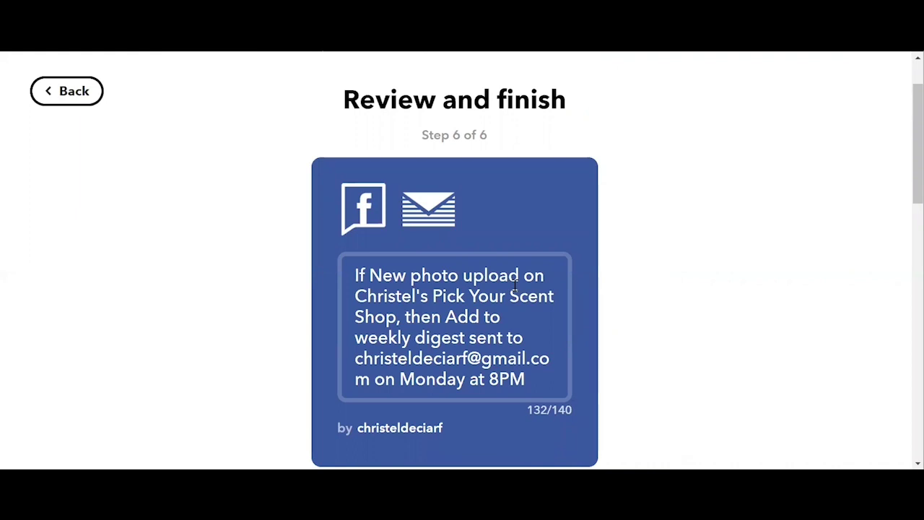
# - Finish the applet from the Review and finish page
pyautogui.scroll(-4, 470, 316)
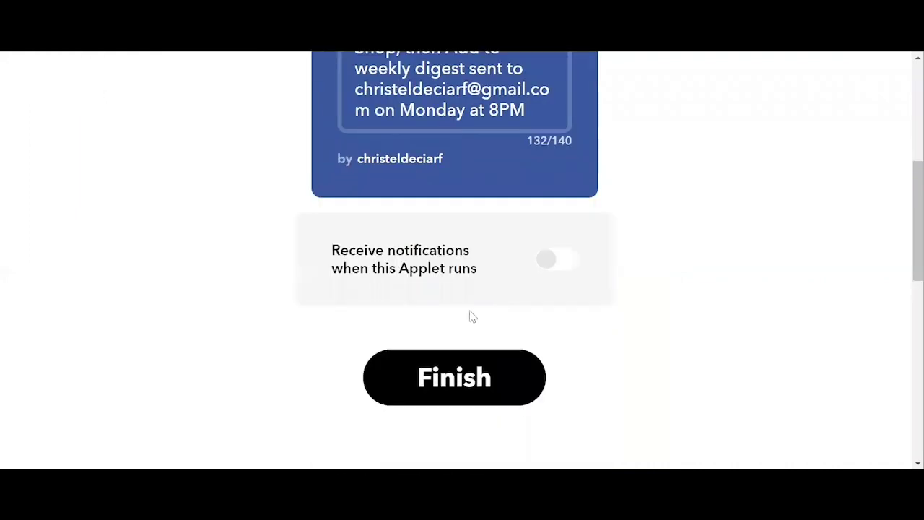
pyautogui.click(457, 355)
pyautogui.scroll(-3, 619, 257)
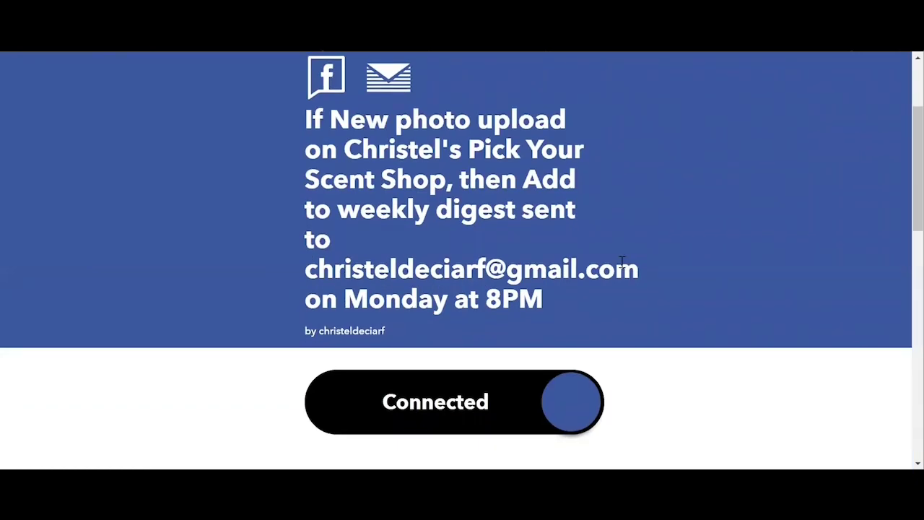
pyautogui.scroll(2, 711, 272)
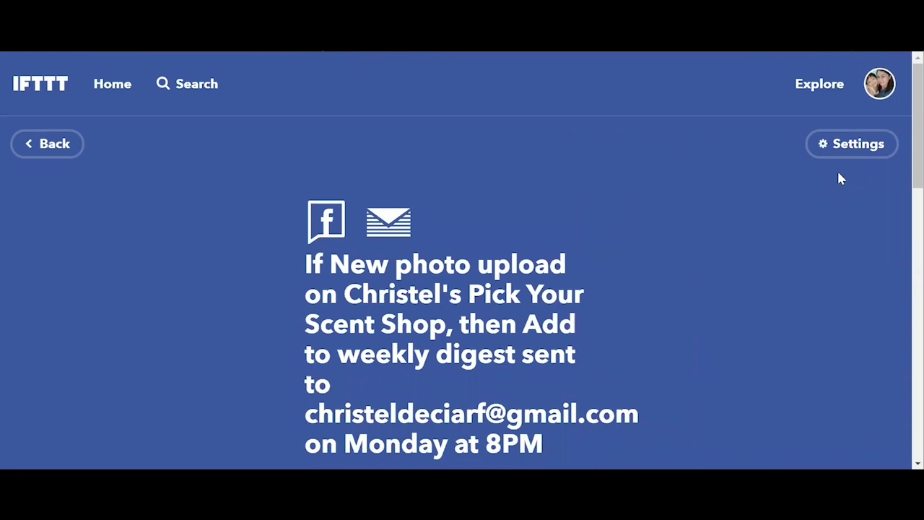
pyautogui.click(881, 85)
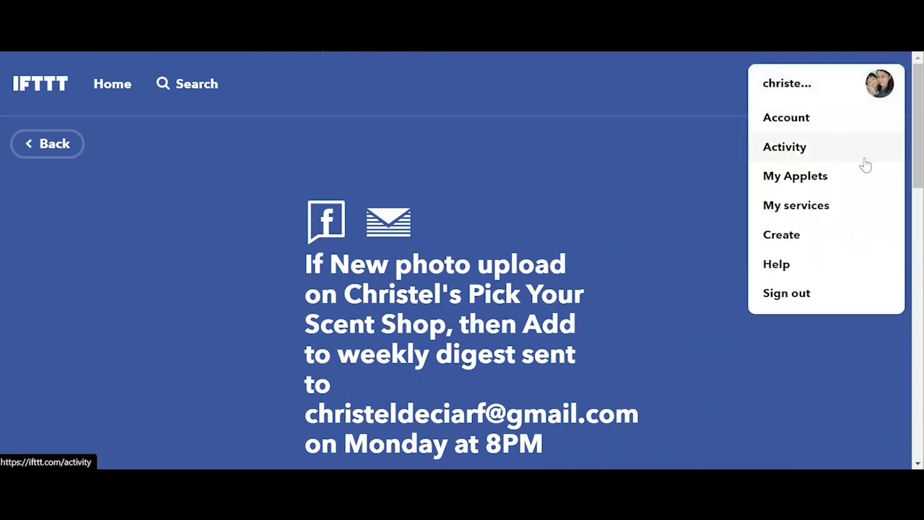
pyautogui.click(783, 180)
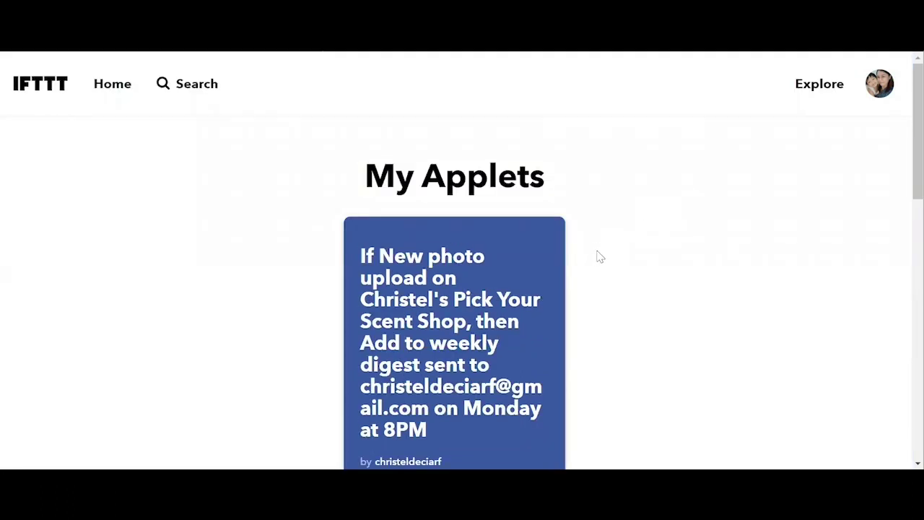
pyautogui.click(562, 325)
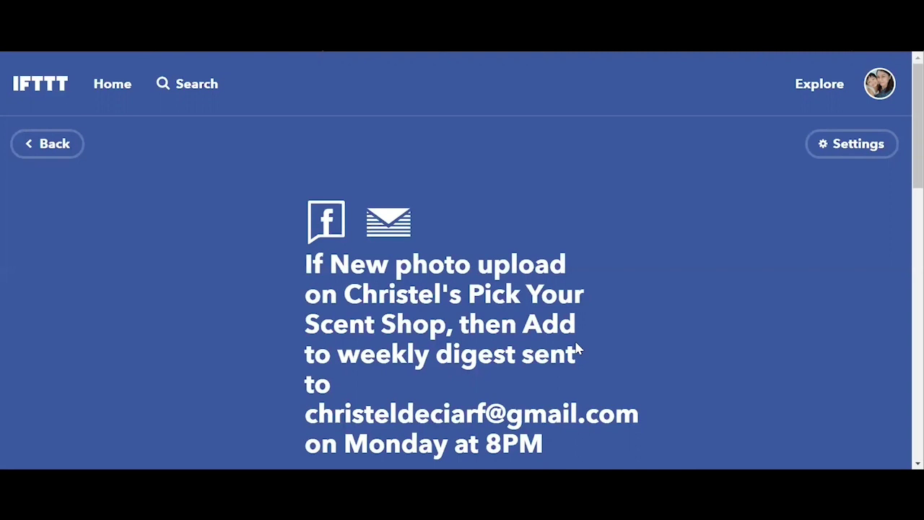
# - Change the applet's digest Day of week setting from Monday to Wednesday
pyautogui.click(845, 149)
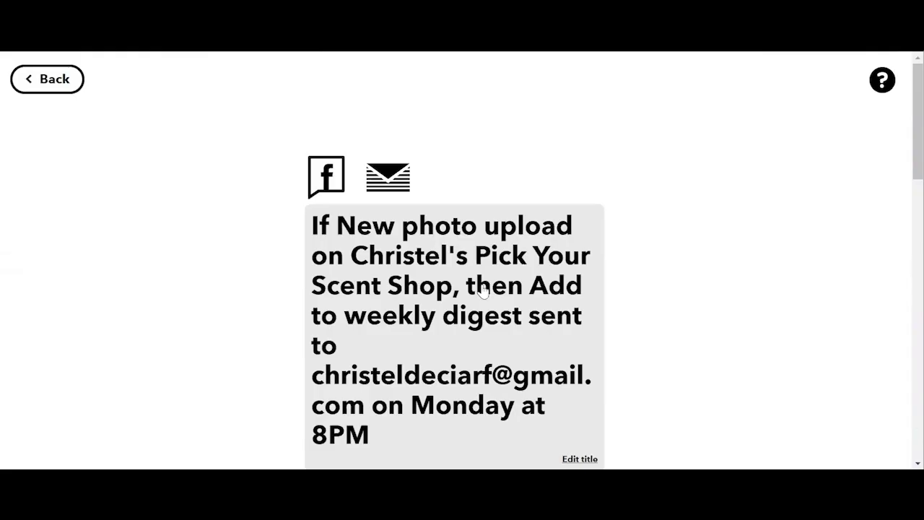
pyautogui.scroll(-2, 482, 290)
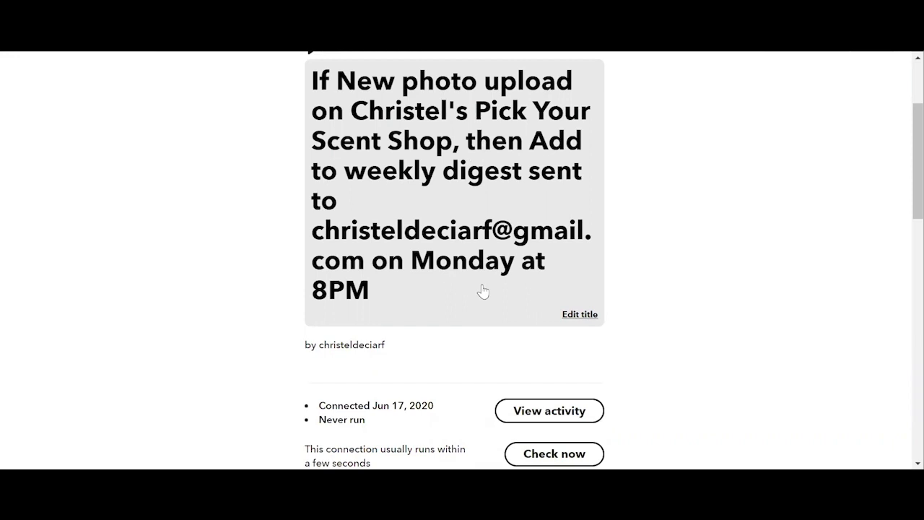
pyautogui.scroll(-7, 482, 290)
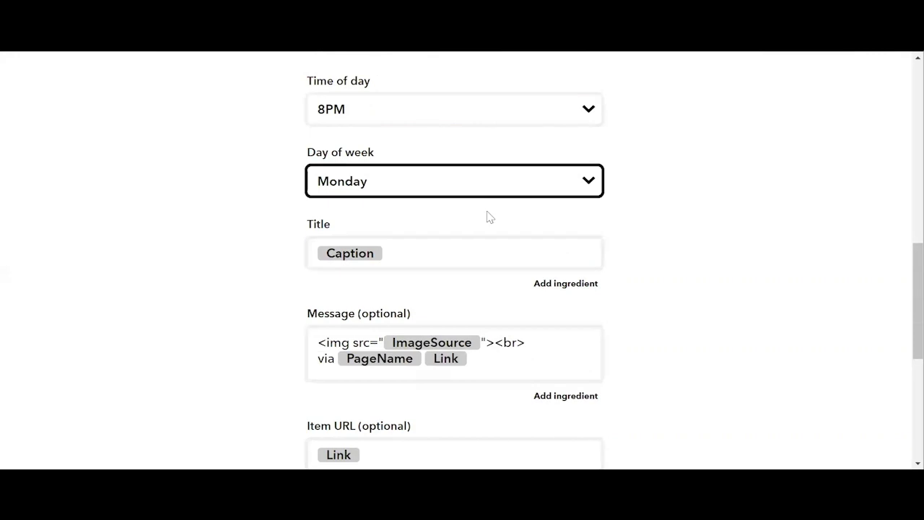
pyautogui.click(502, 186)
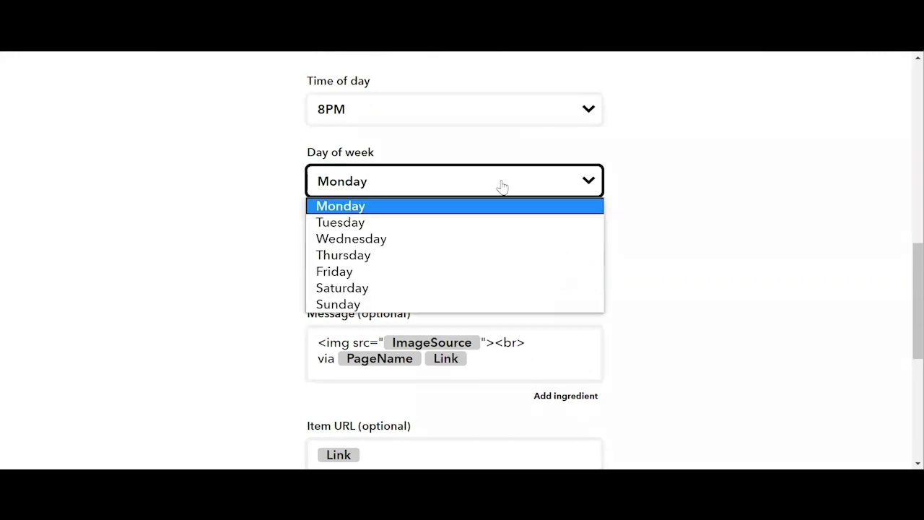
pyautogui.click(477, 239)
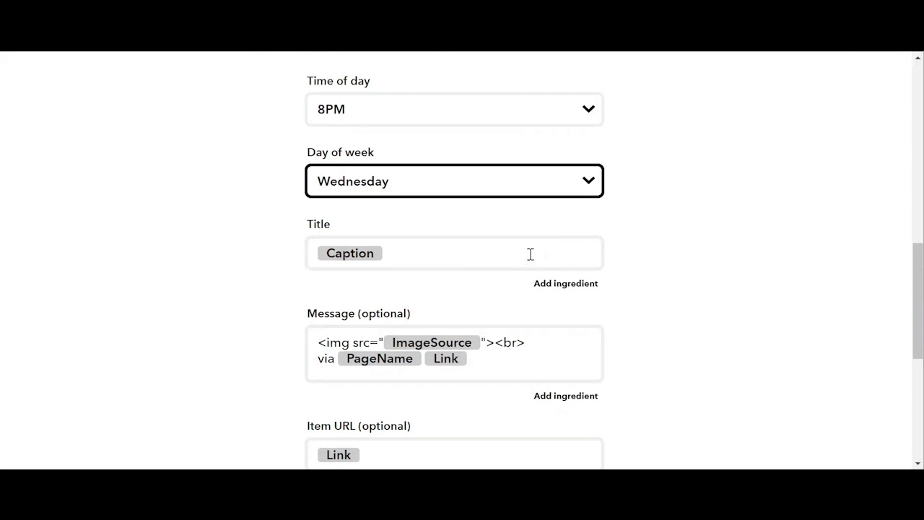
pyautogui.scroll(7, 530, 254)
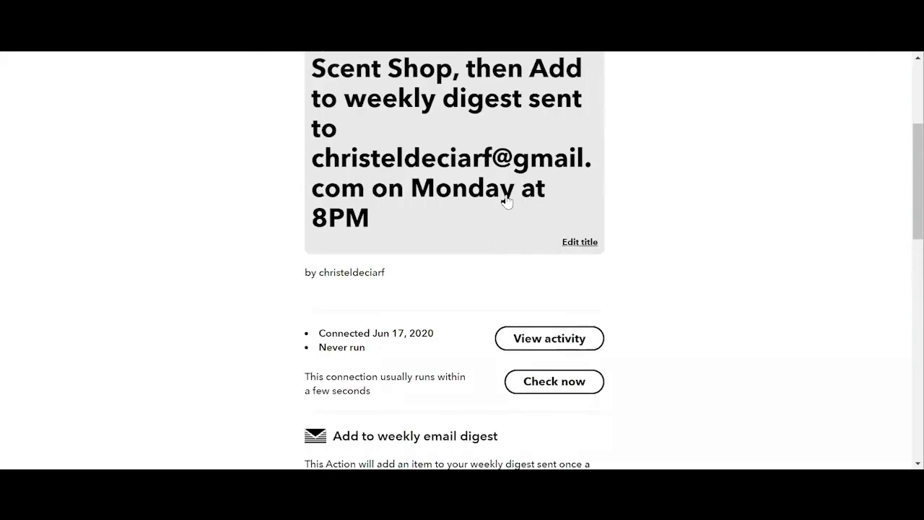
# - Edit the applet title, replacing Monday with Wednesday
pyautogui.click(580, 242)
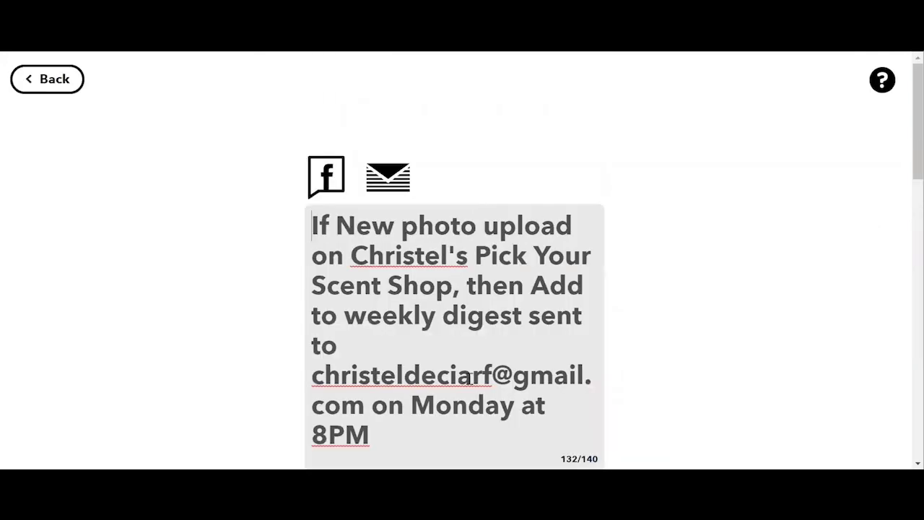
pyautogui.moveTo(517, 406); pyautogui.dragTo(412, 401)
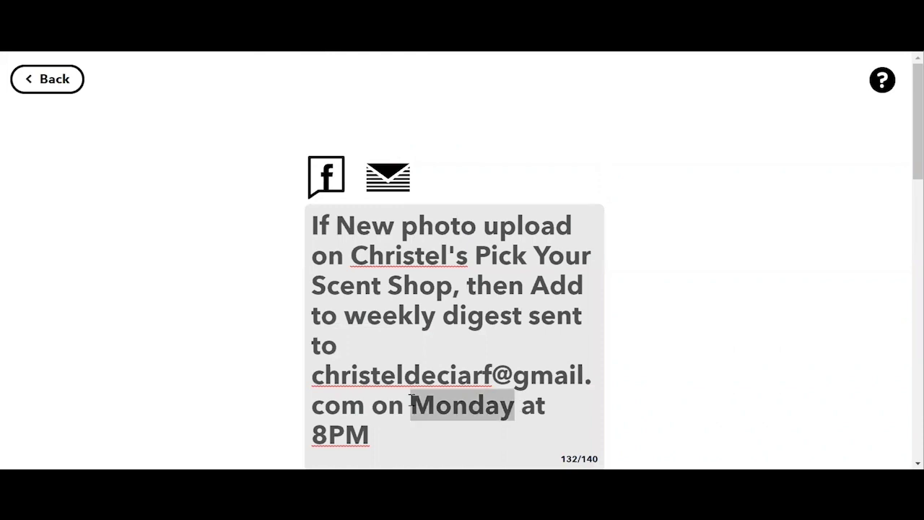
pyautogui.write('Wed')
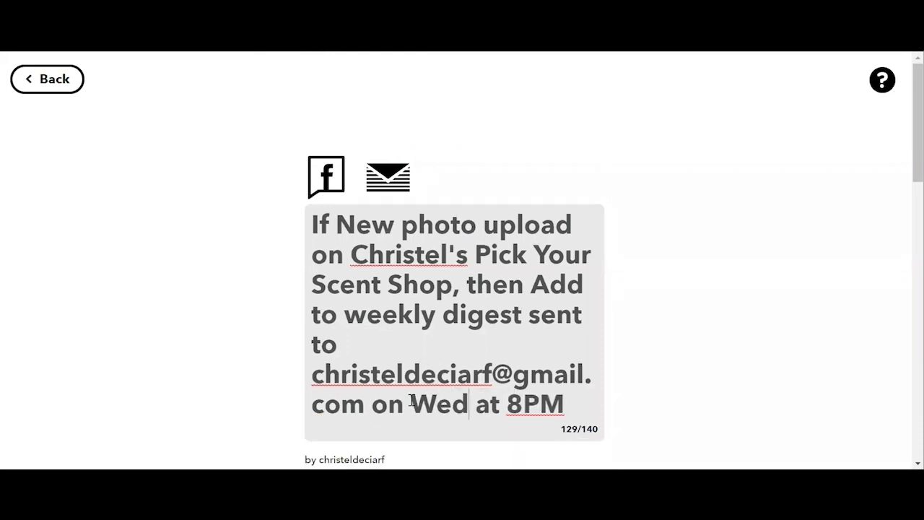
pyautogui.write('nesday')
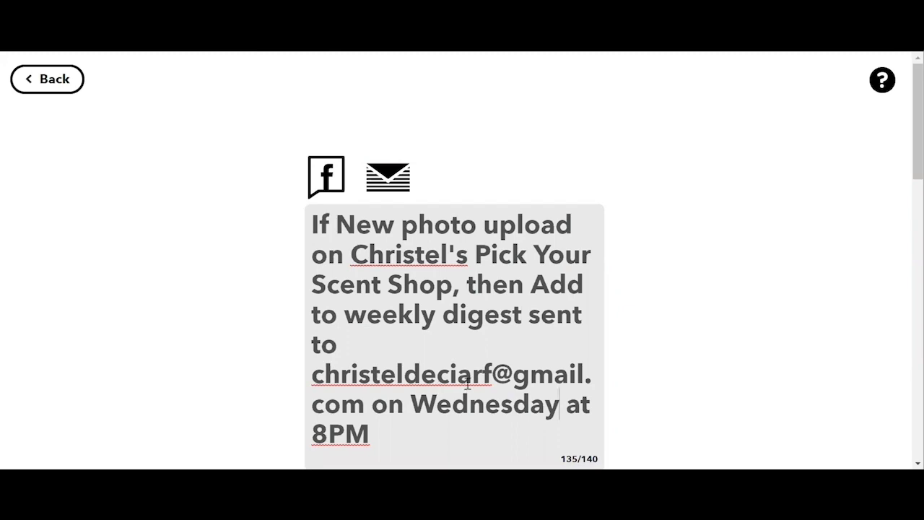
pyautogui.scroll(-10, 468, 384)
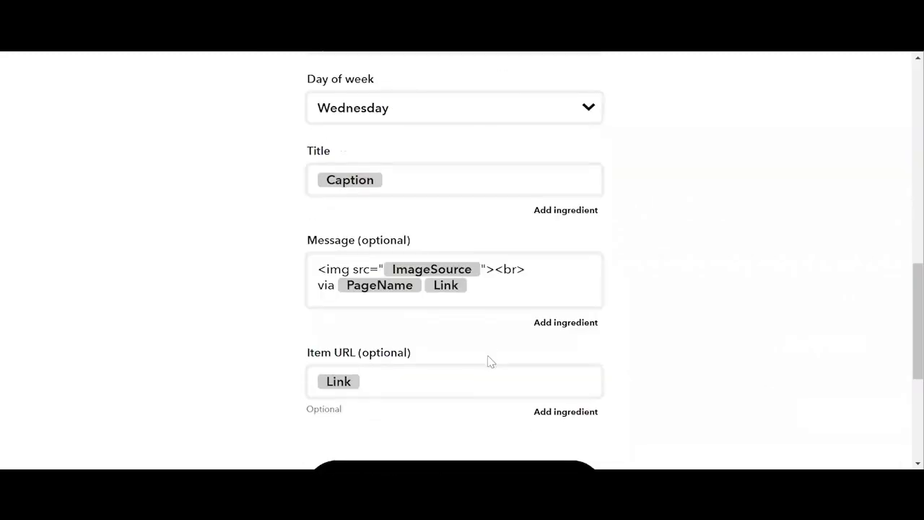
pyautogui.scroll(-3, 487, 361)
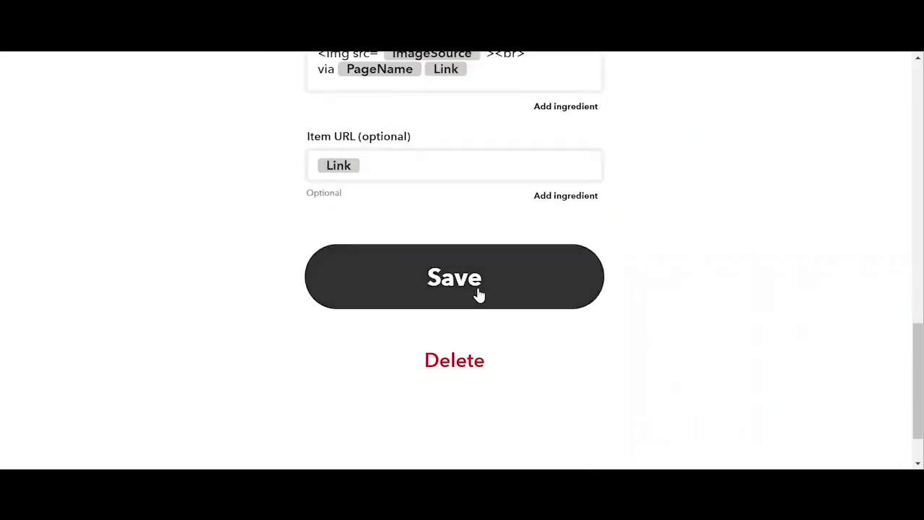
# - Save the applet edits and return to the My Applets list
pyautogui.click(479, 294)
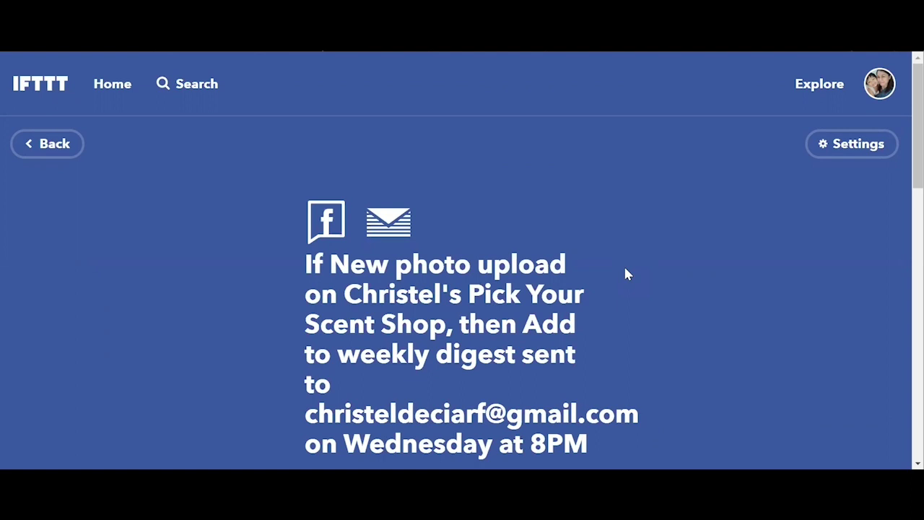
pyautogui.scroll(-3, 626, 273)
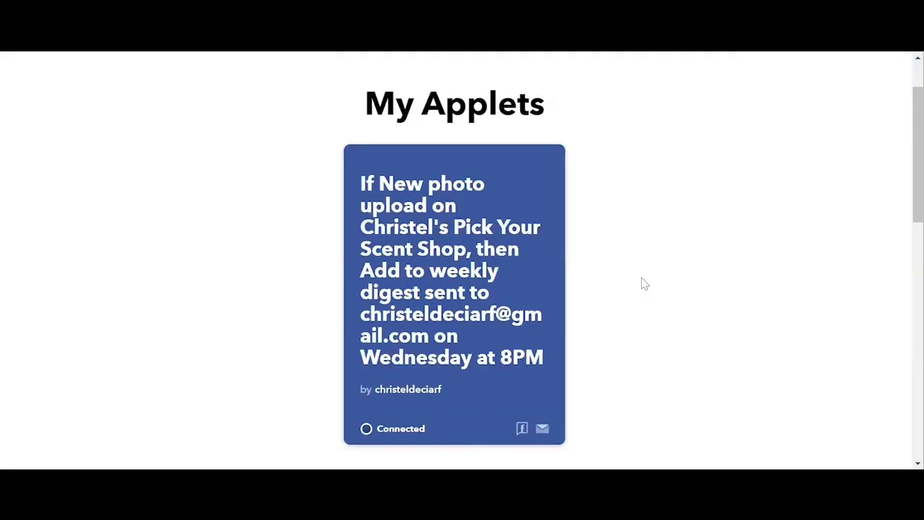